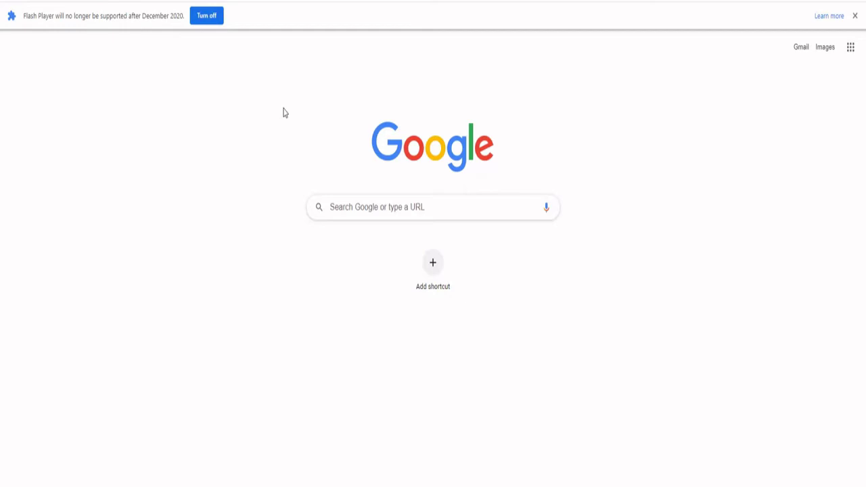
- Search Google for 'openshot download'
left_click(332, 207)
type("openshot")
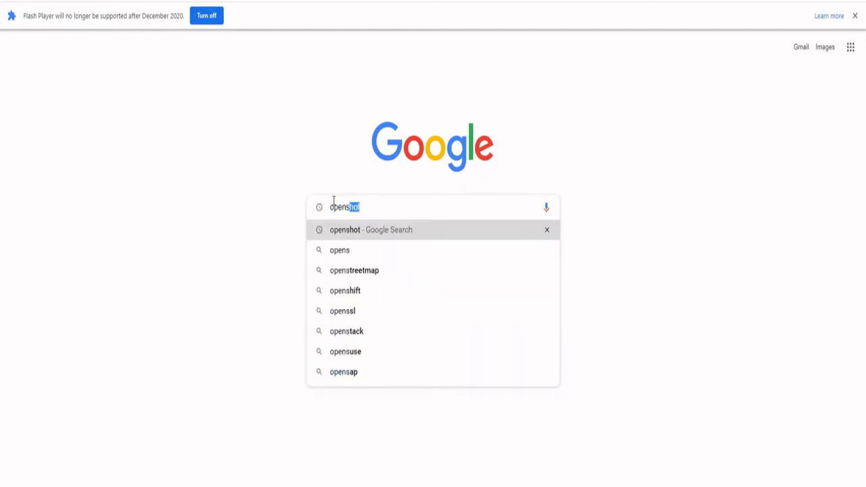
type(" down")
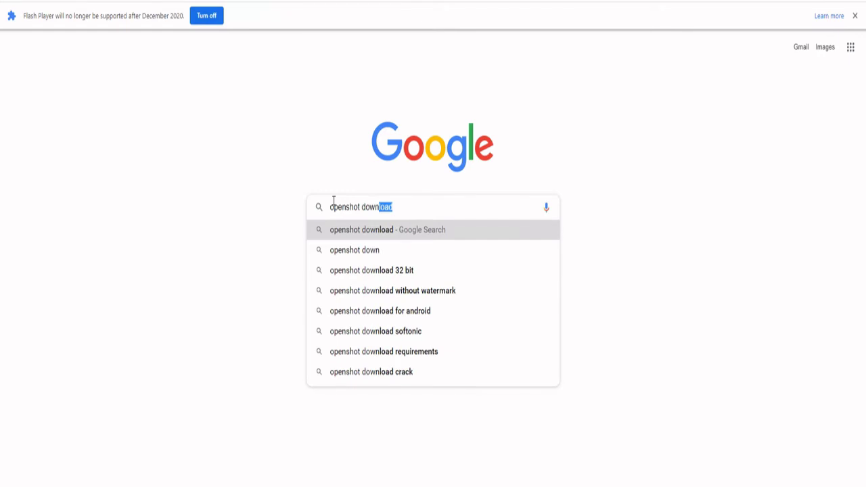
type("load")
key("Return")
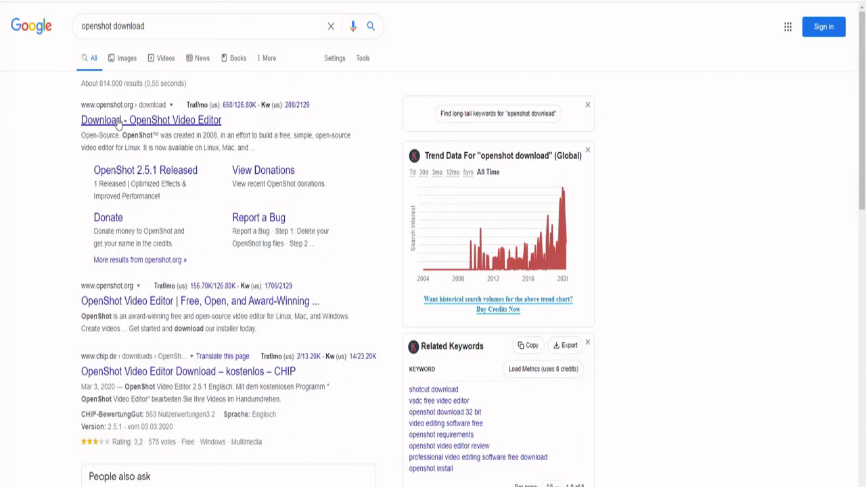
- On the OpenShot download page, download the Windows 64-bit v2.5.1 installer
left_click(118, 122)
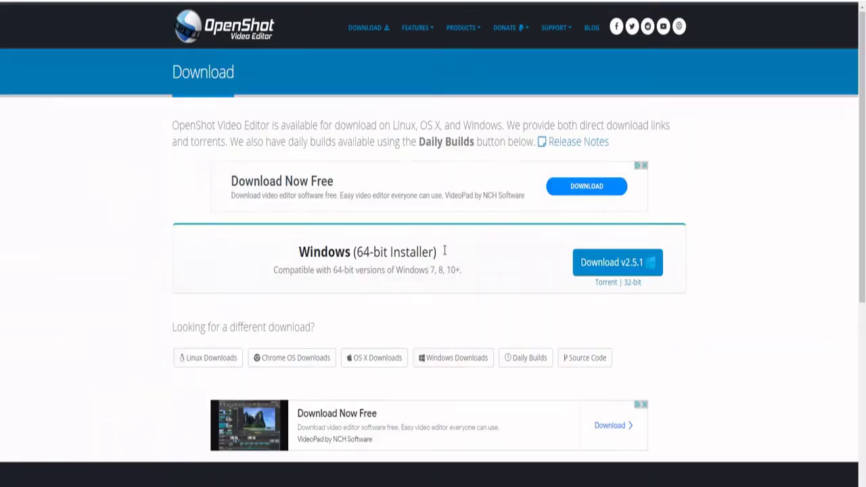
left_click(299, 359)
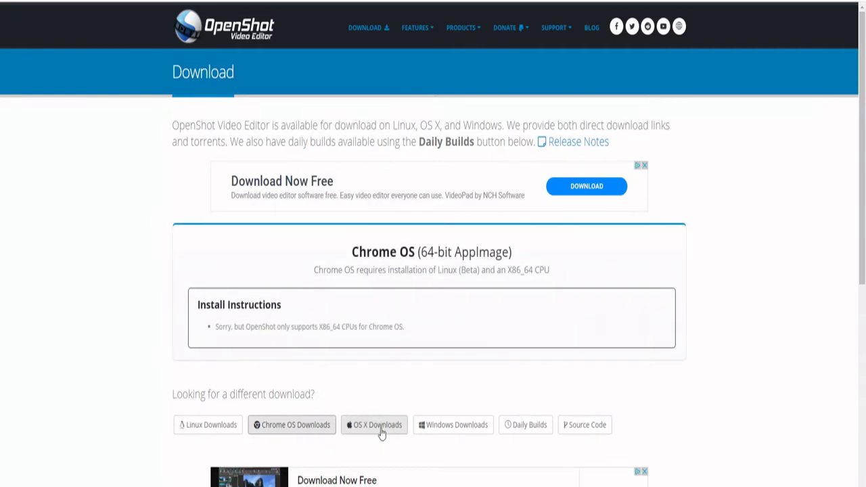
left_click(463, 429)
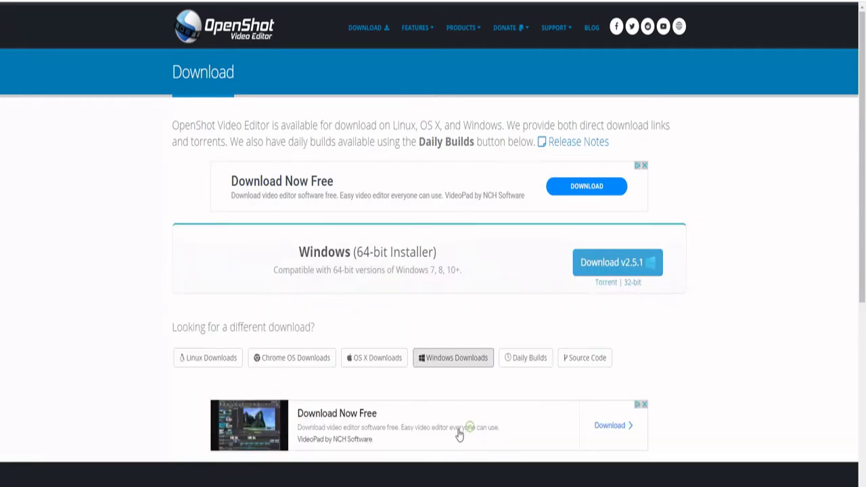
left_click(616, 271)
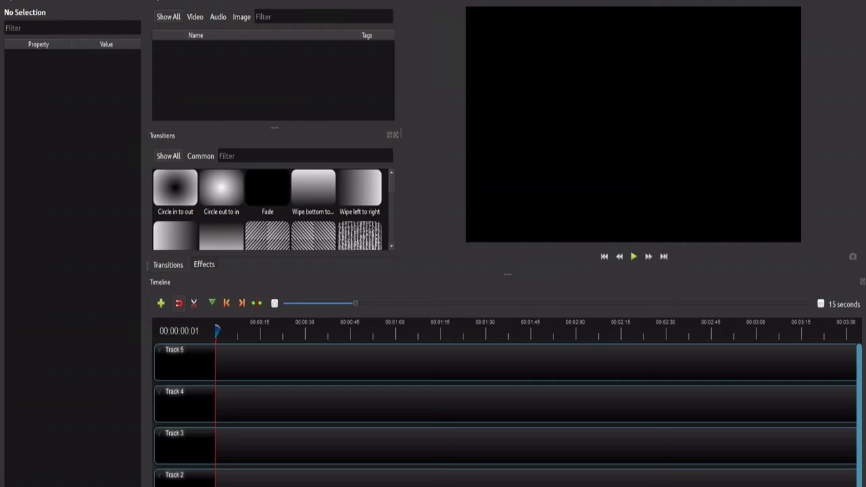
- Look through the File, Edit and Help menus, then open Edit > Preferences
key("alt+f")
key("Right")
key("Right")
key("Right")
key("Right")
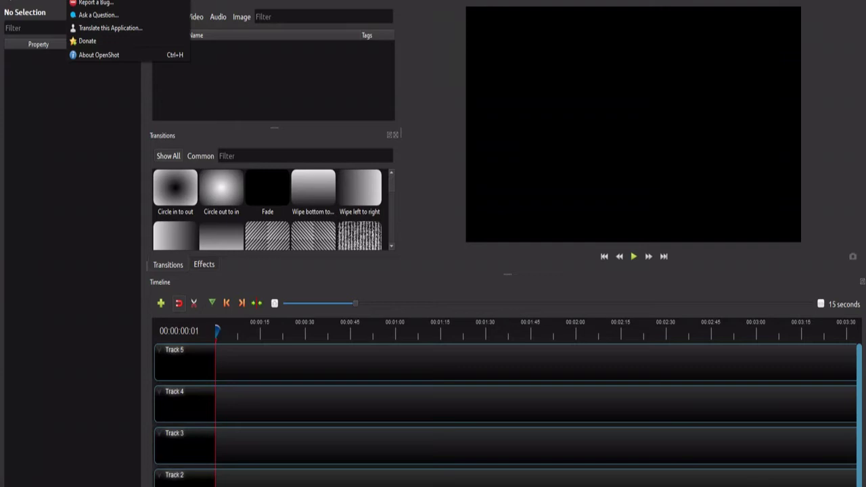
key("Escape")
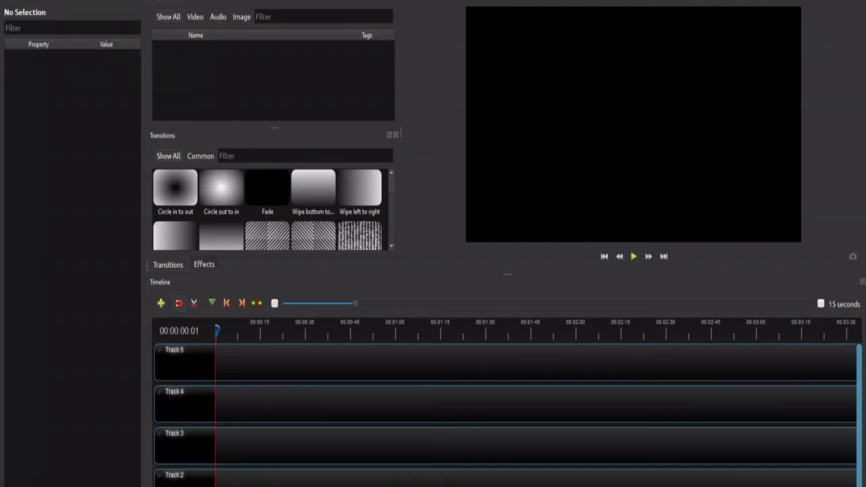
left_click(34, 13)
left_click(39, 15)
- Review the Preferences Language, Preview (HD 720p 23.98 fps) and Autosave settings without changing them
key("ctrl+shift+p")
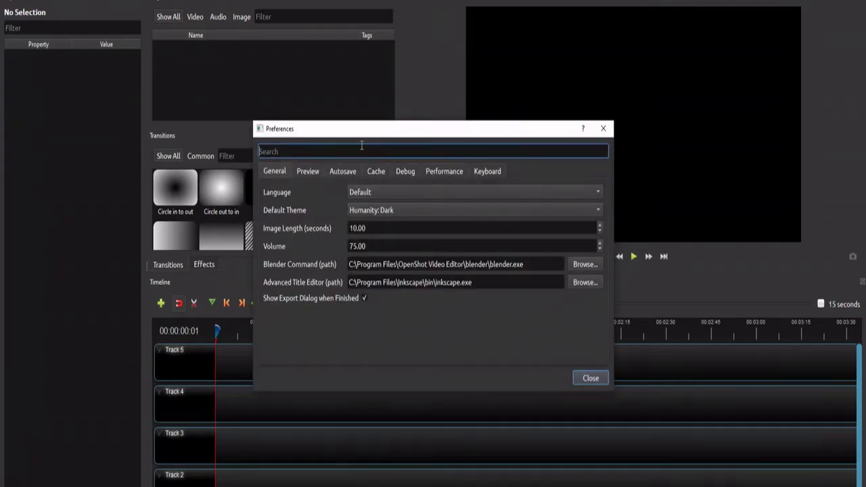
left_click_drag(337, 138, 226, 94)
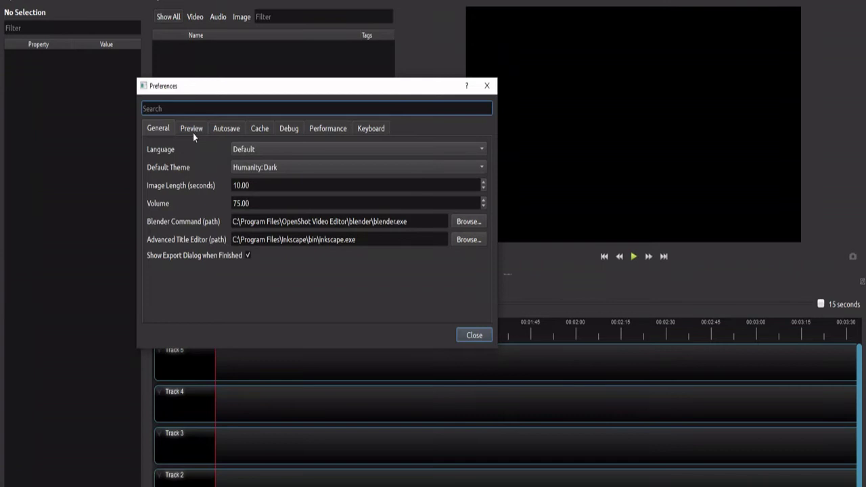
left_click(256, 150)
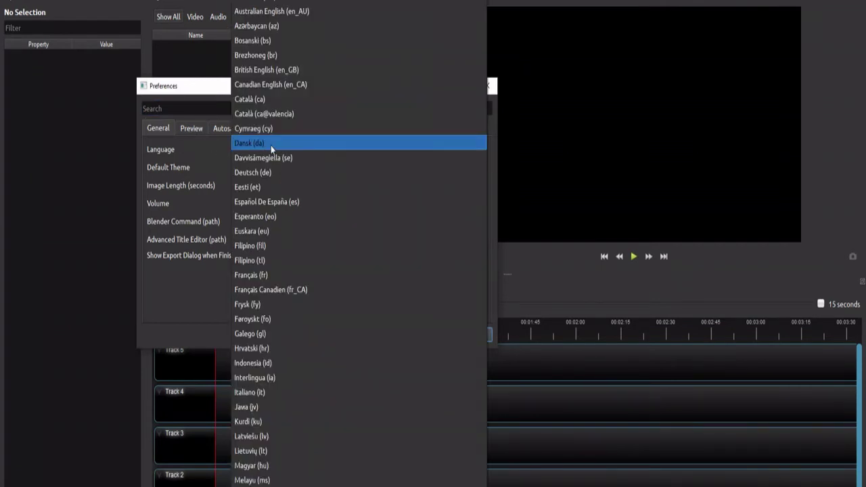
left_click(222, 150)
left_click(203, 130)
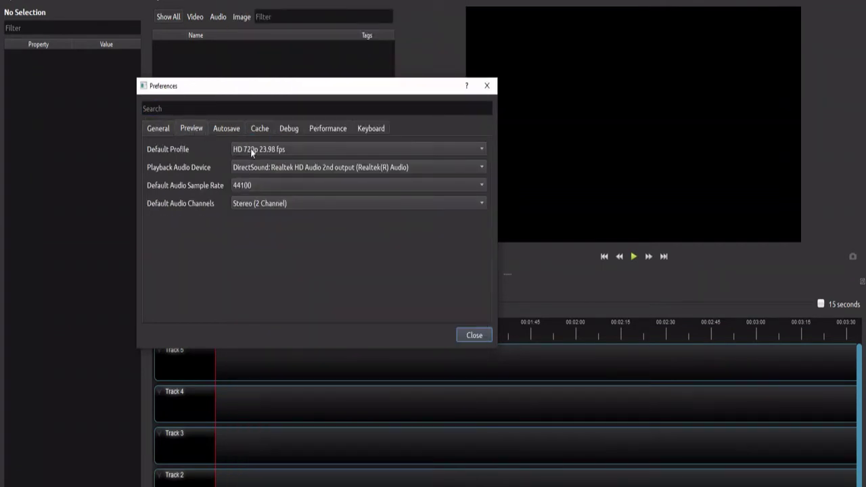
left_click(251, 149)
left_click(216, 150)
left_click(228, 130)
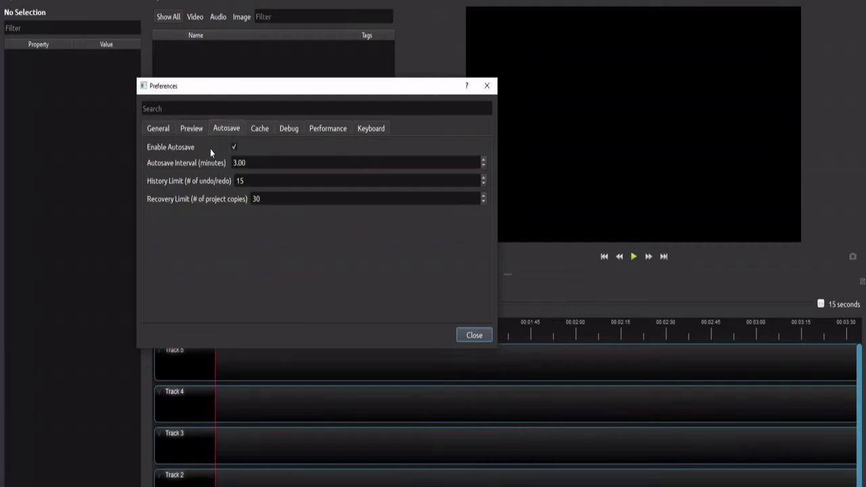
- Set the Cache Limit to 2048 MB and close Preferences
left_click(258, 129)
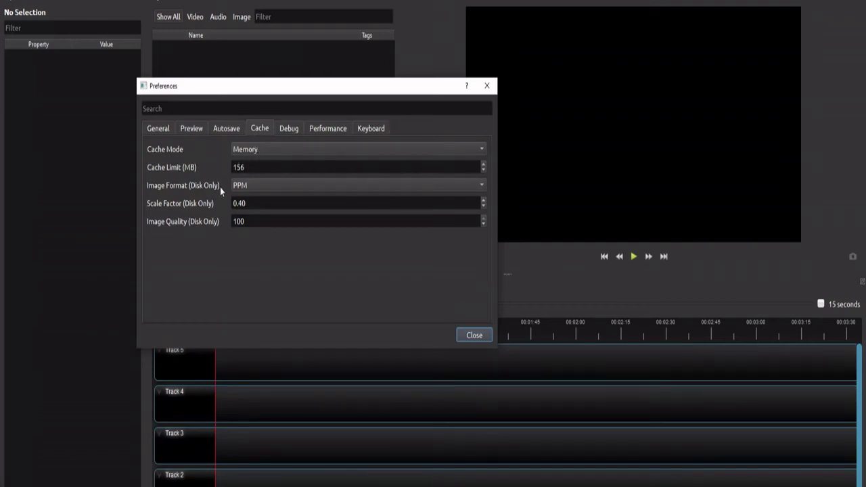
left_click_drag(256, 167, 227, 167)
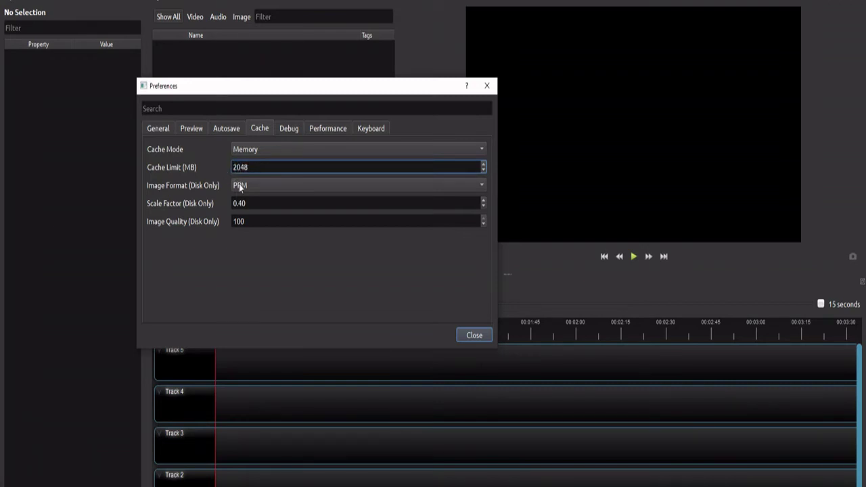
left_click(473, 335)
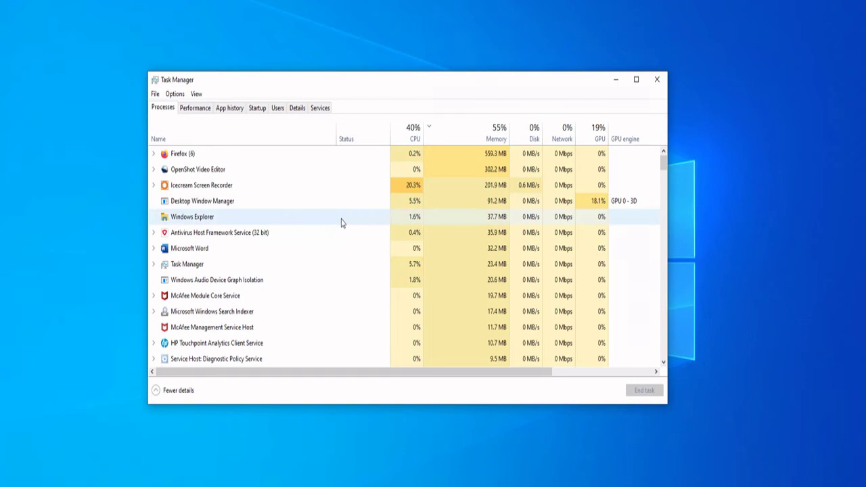
- Browse the Performance, App history, Startup and Users views, then select openshot-qt.exe under Details
left_click(200, 109)
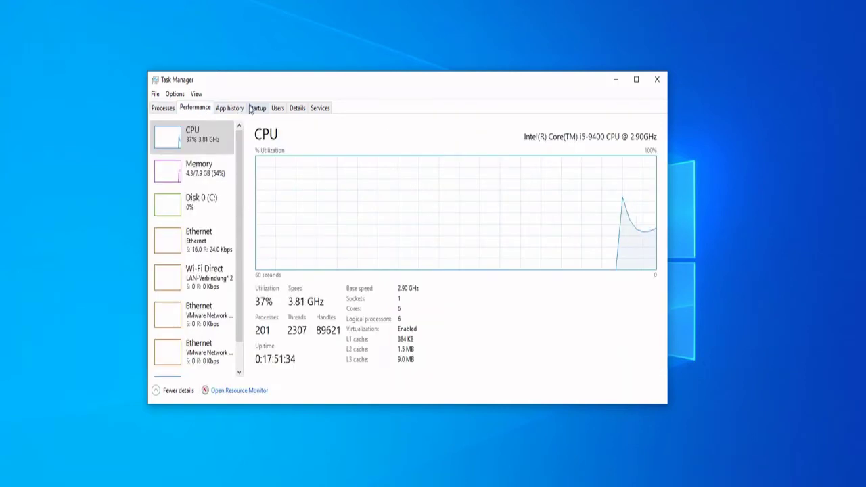
left_click(257, 110)
left_click(234, 110)
left_click(297, 108)
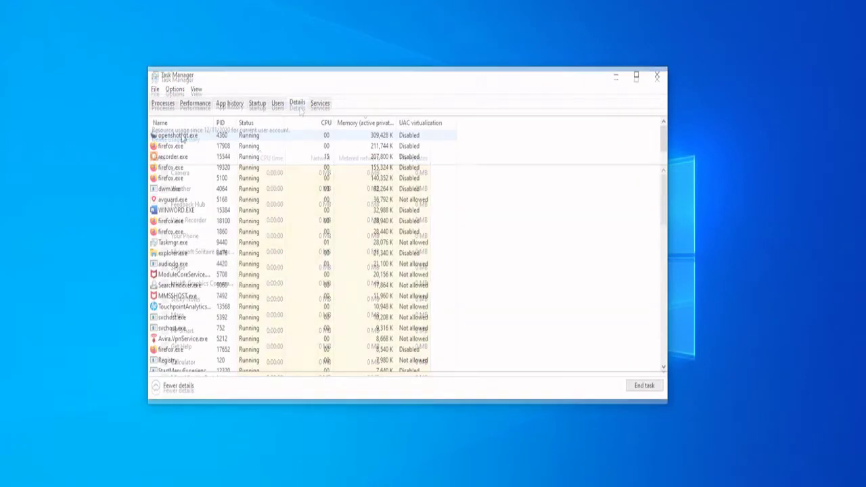
left_click(200, 110)
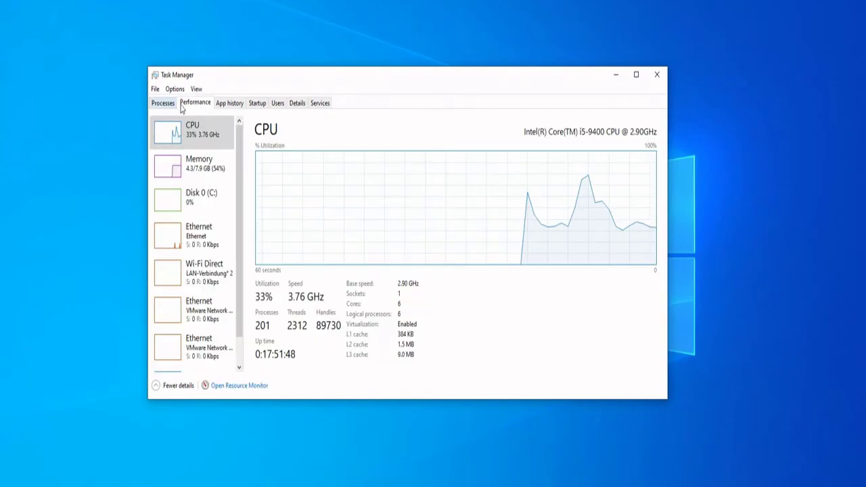
left_click(229, 106)
left_click(261, 105)
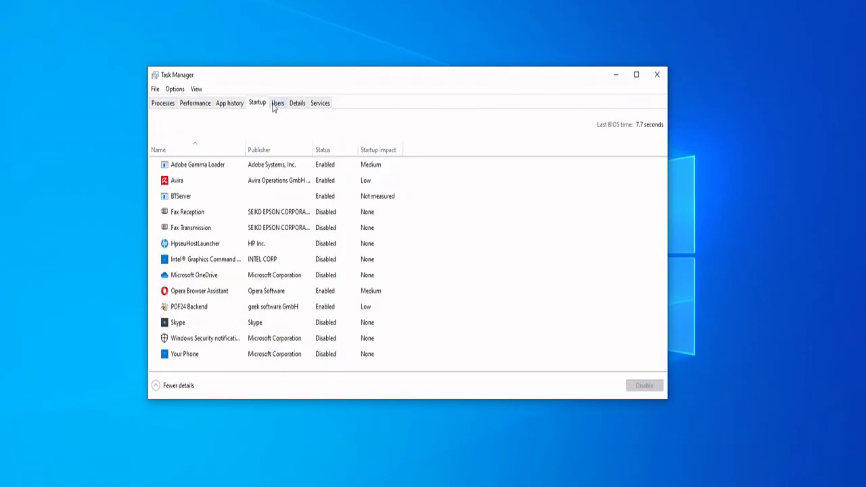
left_click(276, 107)
left_click(295, 106)
left_click(181, 137)
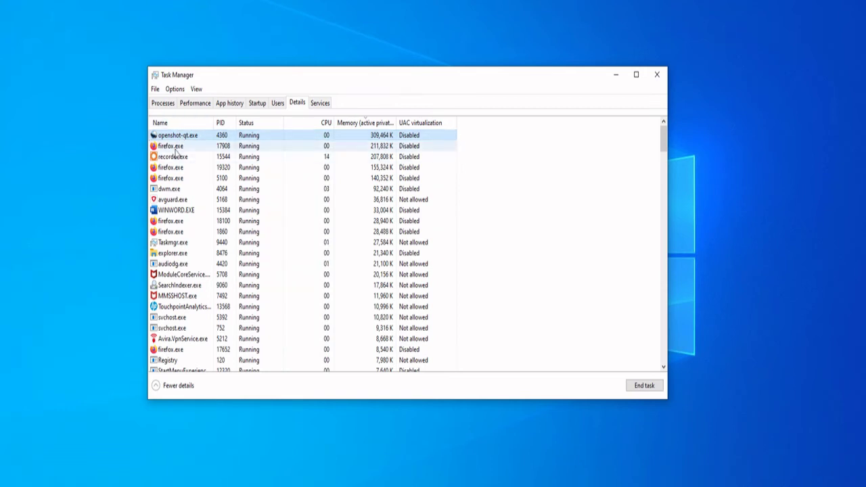
- Give openshot-qt.exe Realtime priority, confirm the change, and close Task Manager
right_click(171, 139)
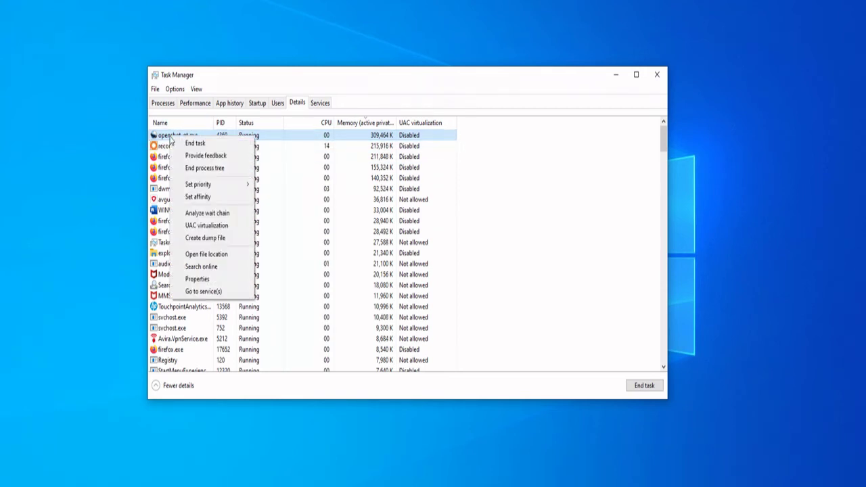
mouse_move(206, 186)
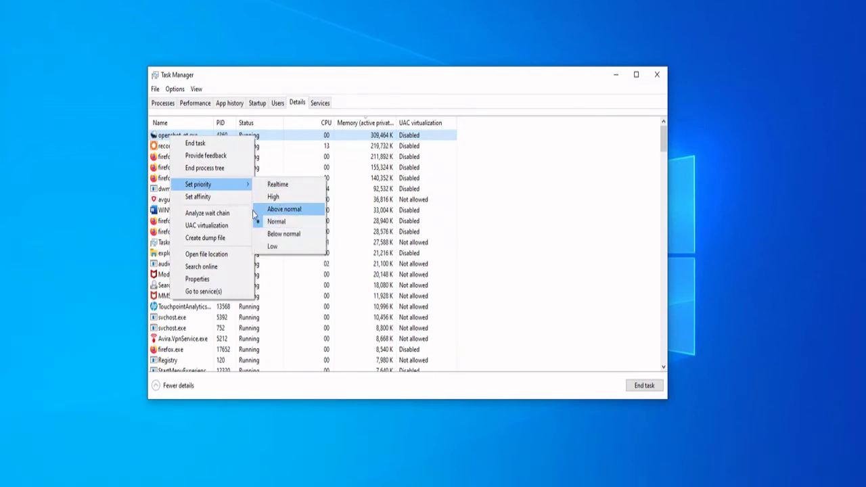
left_click(278, 186)
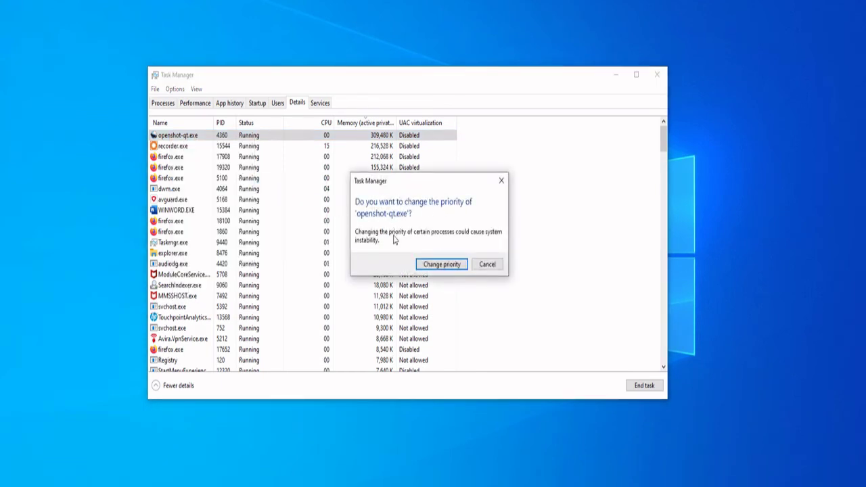
left_click(450, 265)
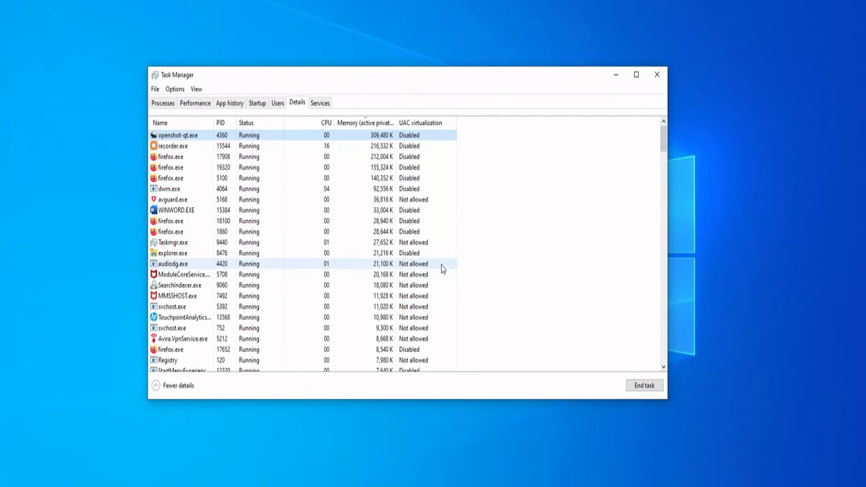
left_click(657, 78)
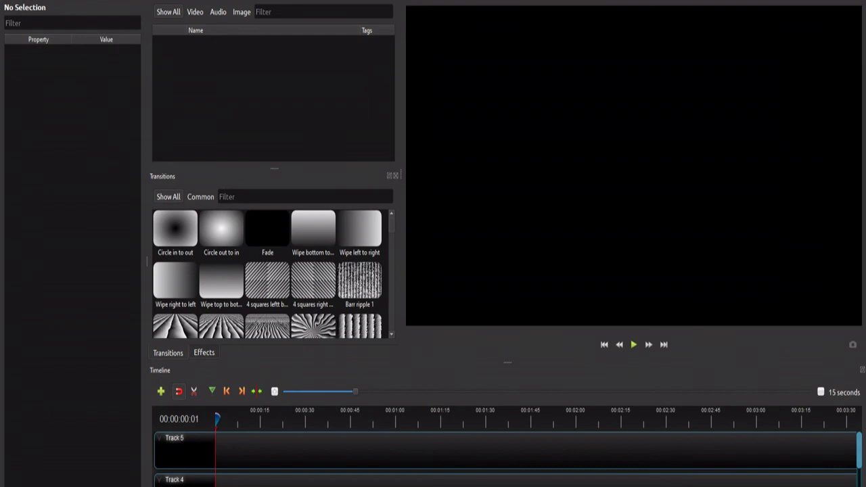
- Open the Export Video dialog with Ctrl+E
key("ctrl+e")
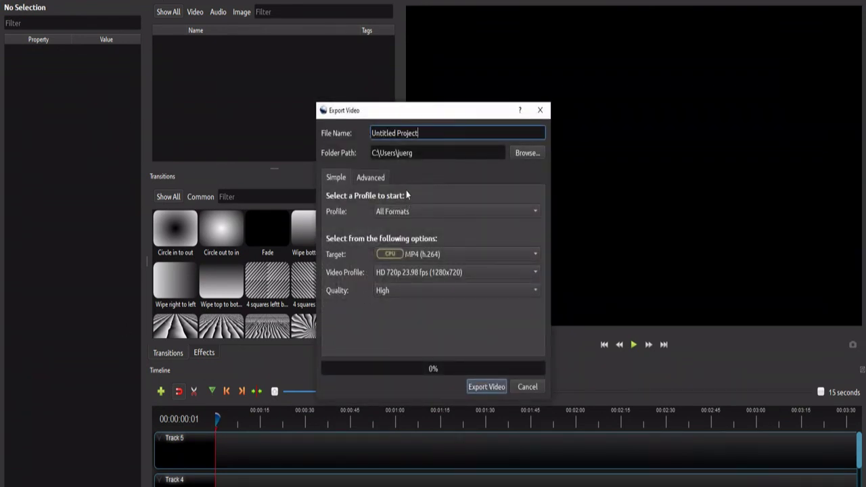
- Choose MP4 (h.264) as the export target and scroll through the Video Profile list
left_click(423, 254)
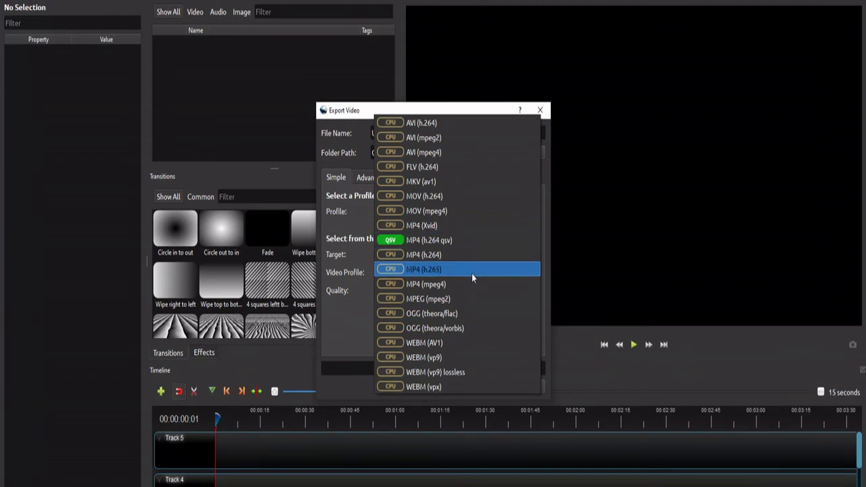
left_click(426, 255)
left_click(415, 272)
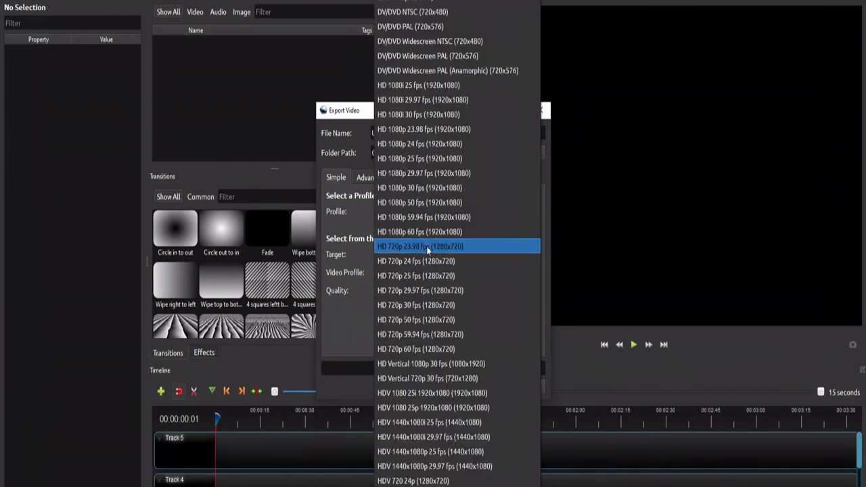
scroll(448, 297, "up", 10)
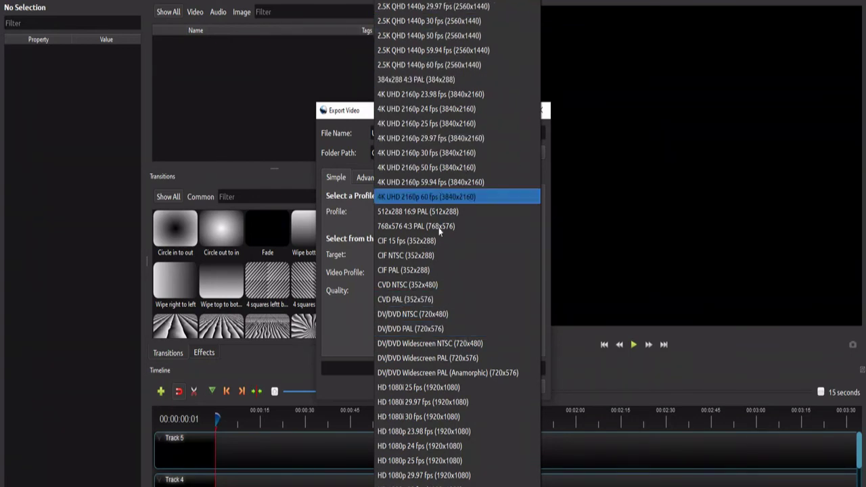
scroll(464, 217, "down", 6)
scroll(464, 203, "up", 3)
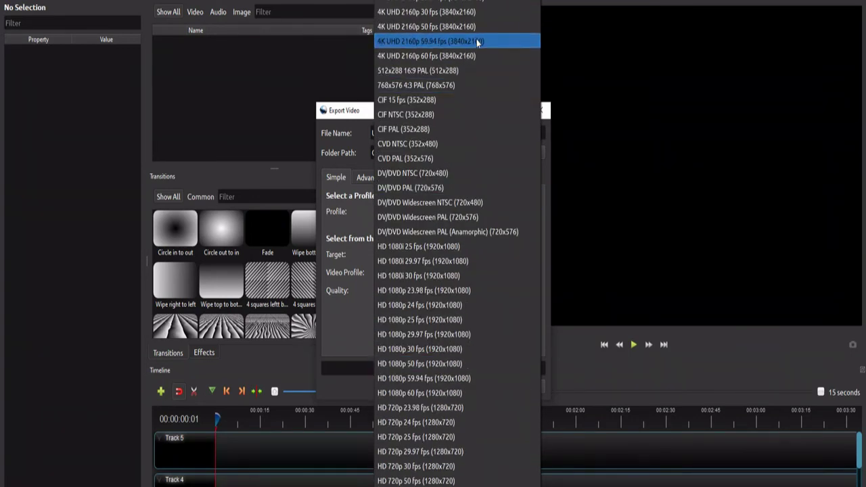
scroll(464, 366, "down", 7)
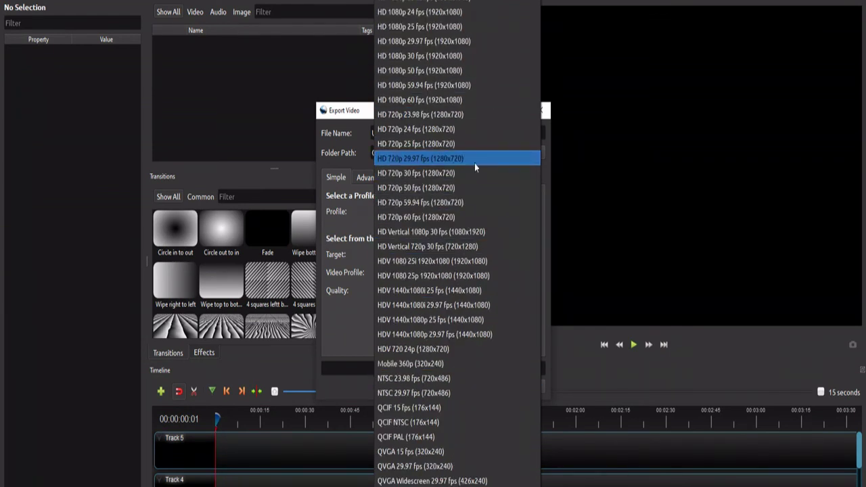
- Pick the HD 720p 23.98 fps profile and rename the export file to 'Name of the project'
left_click(424, 116)
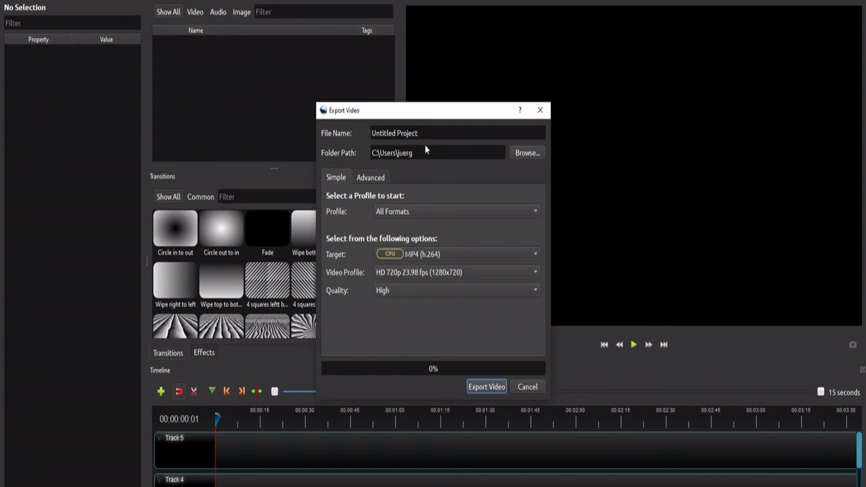
left_click_drag(431, 132, 333, 132)
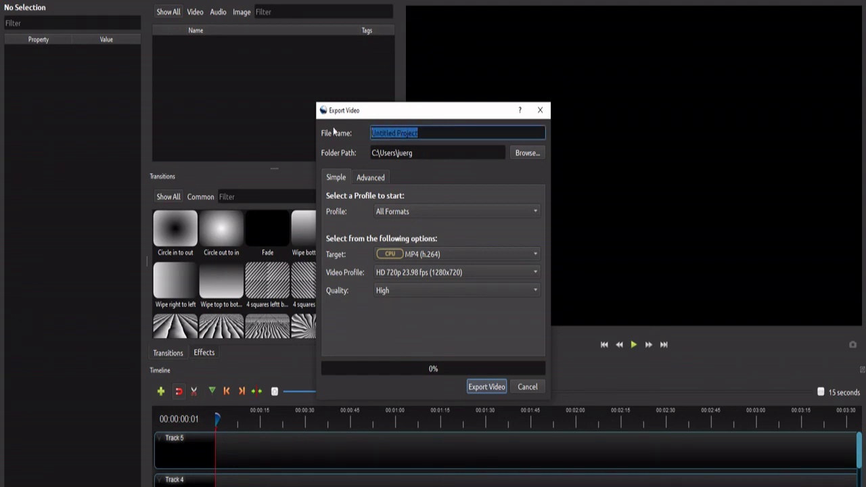
type("Name of t")
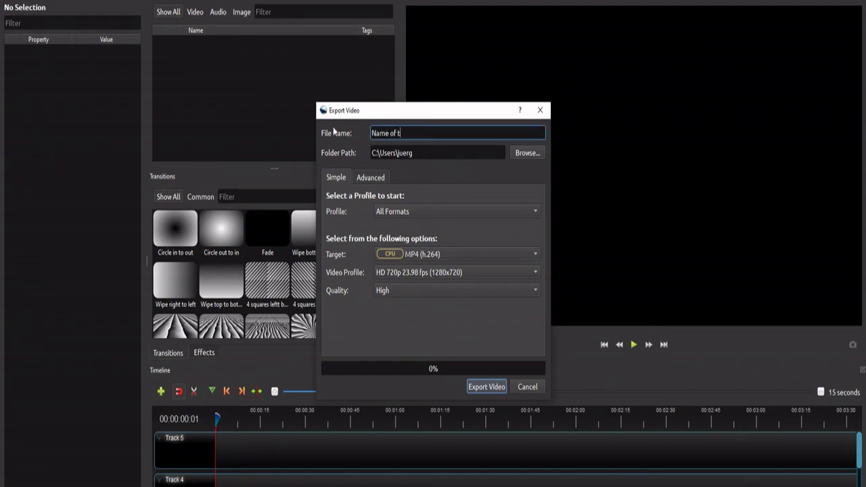
type("he project")
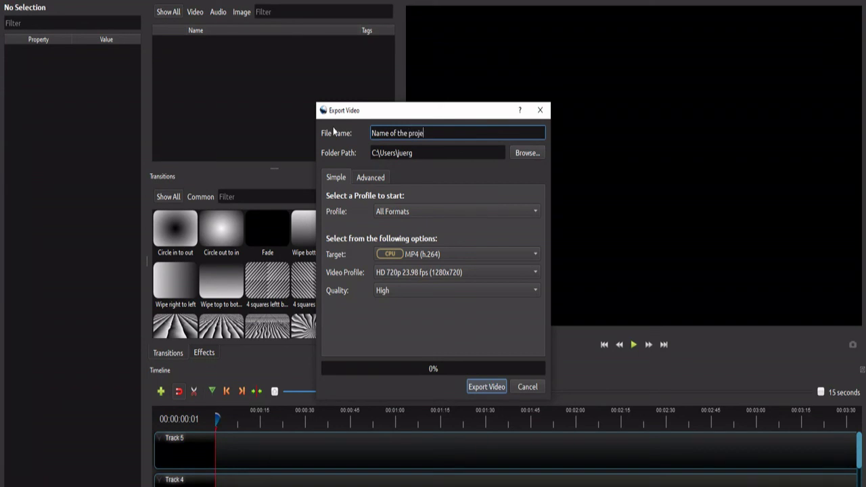